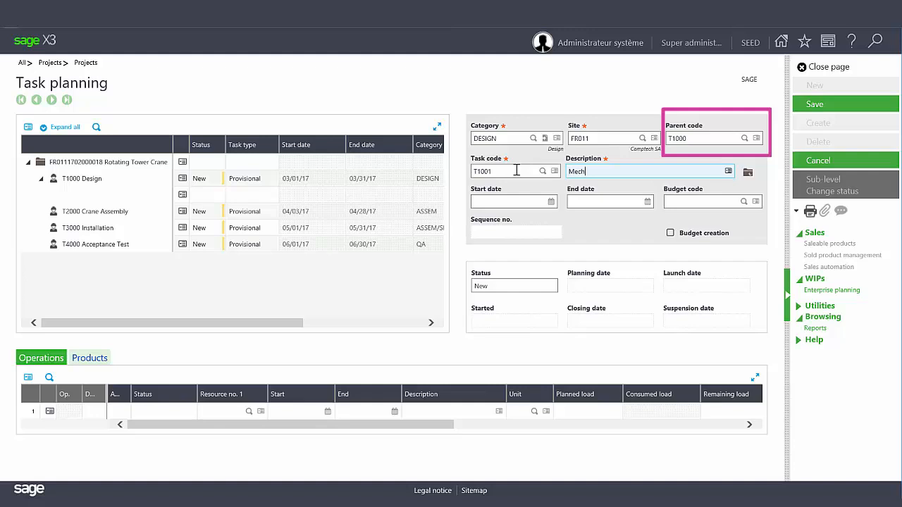
- Complete task T1001 with description Mechanical Design, start date 03/01/17 and end date 03/31/17, and save it
{"action": "type", "text": "anical De"}
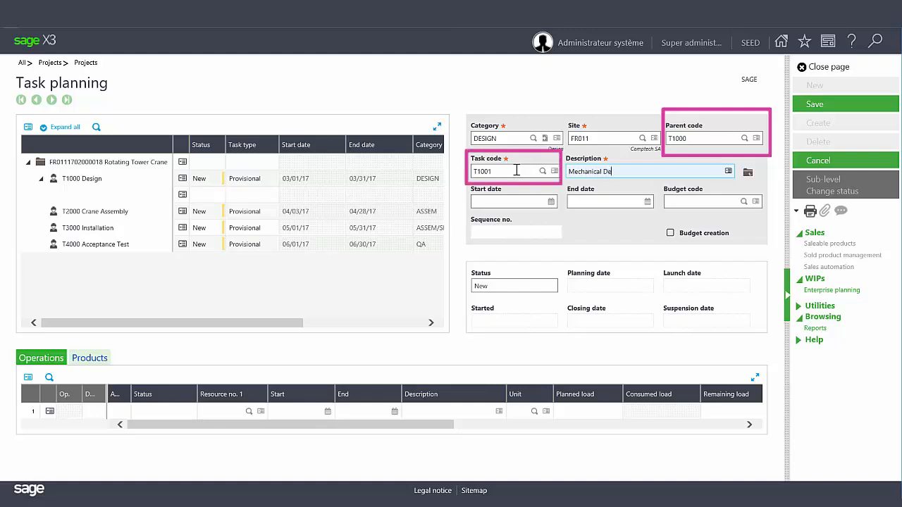
{"action": "type", "text": "sign"}
{"action": "key", "text": "Tab"}
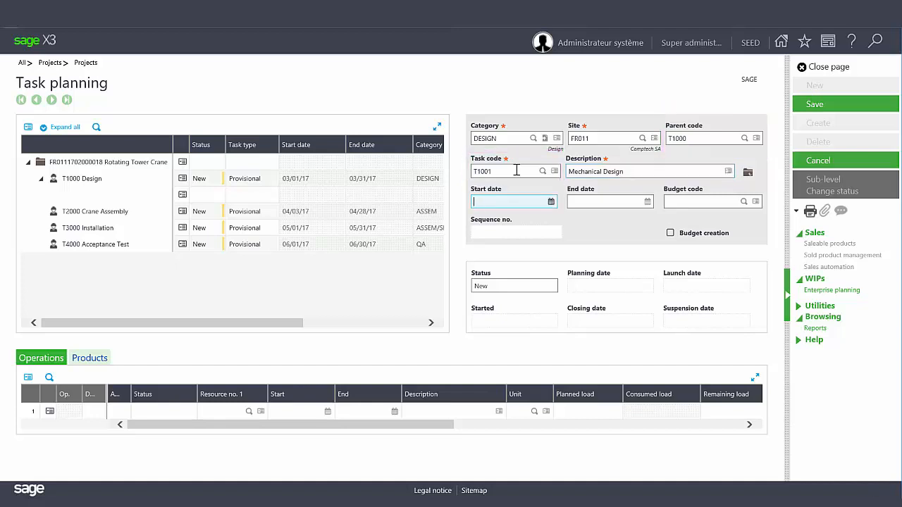
{"action": "left_click", "coordinate": [551, 201]}
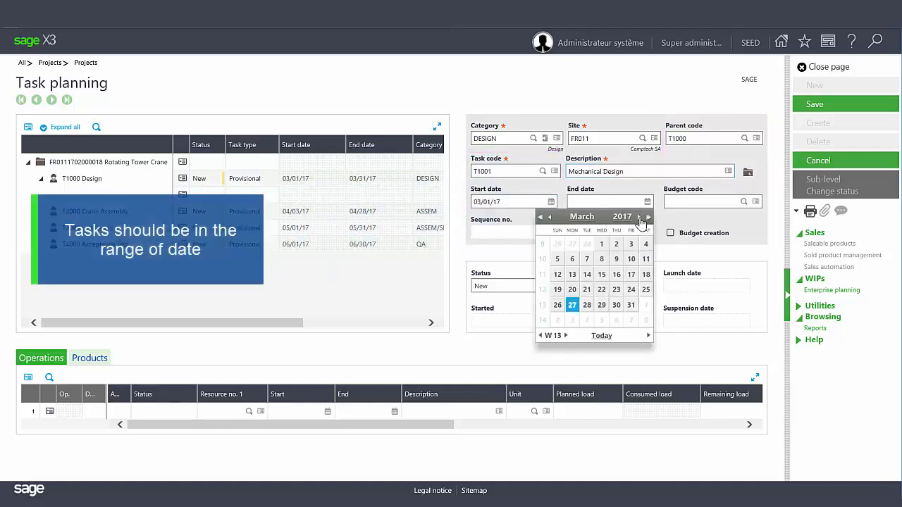
{"action": "left_click", "coordinate": [632, 308]}
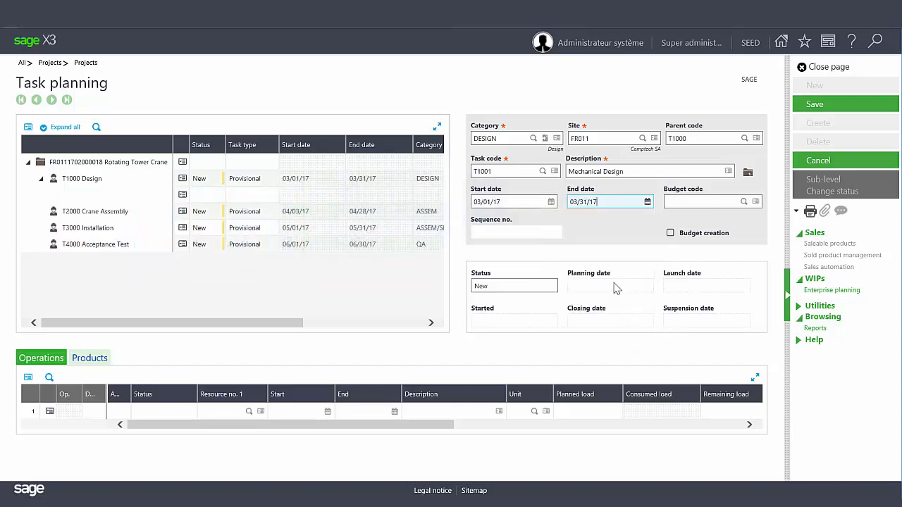
{"action": "left_click", "coordinate": [812, 105]}
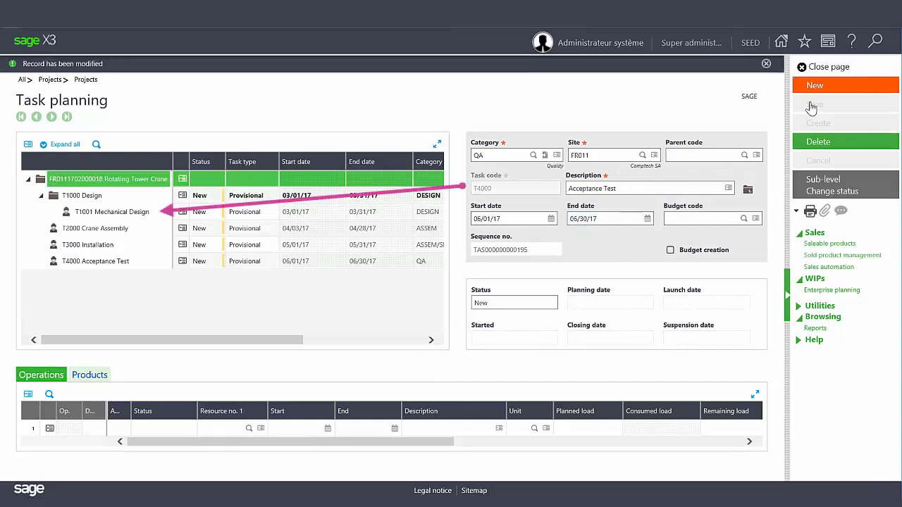
- Start a new task in category MAT with T2000 Crane Assembly as its parent
{"action": "left_click", "coordinate": [815, 87]}
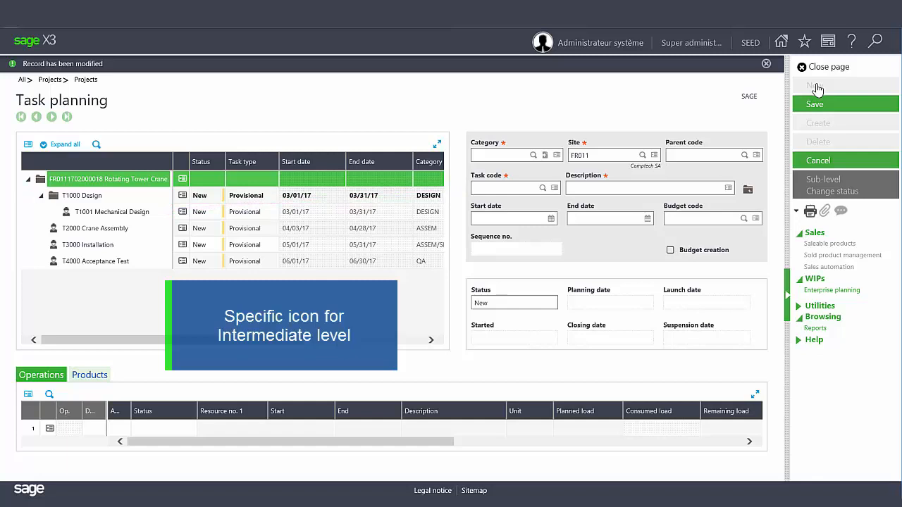
{"action": "left_click", "coordinate": [534, 156]}
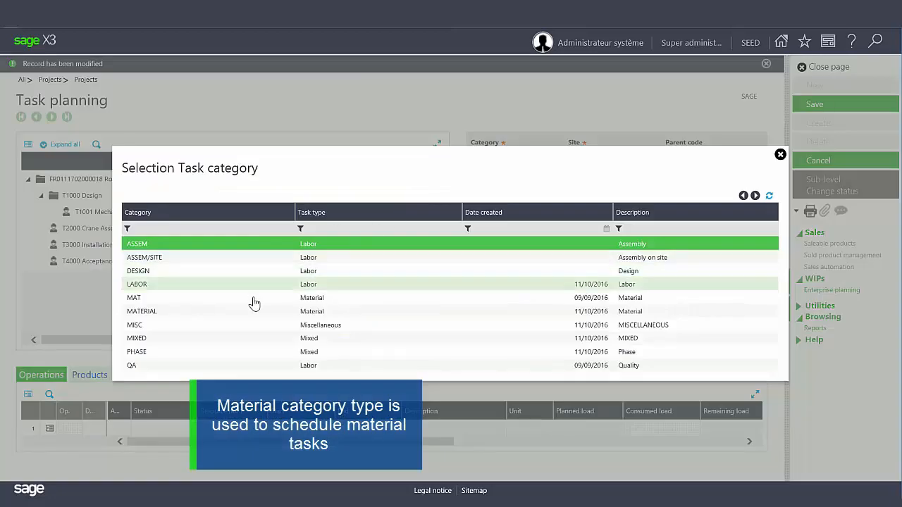
{"action": "left_click", "coordinate": [258, 303]}
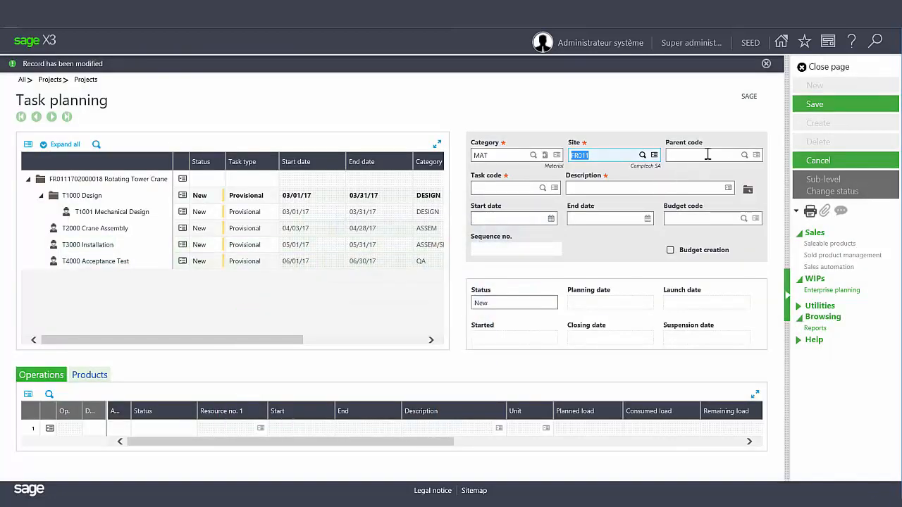
{"action": "left_click", "coordinate": [744, 156]}
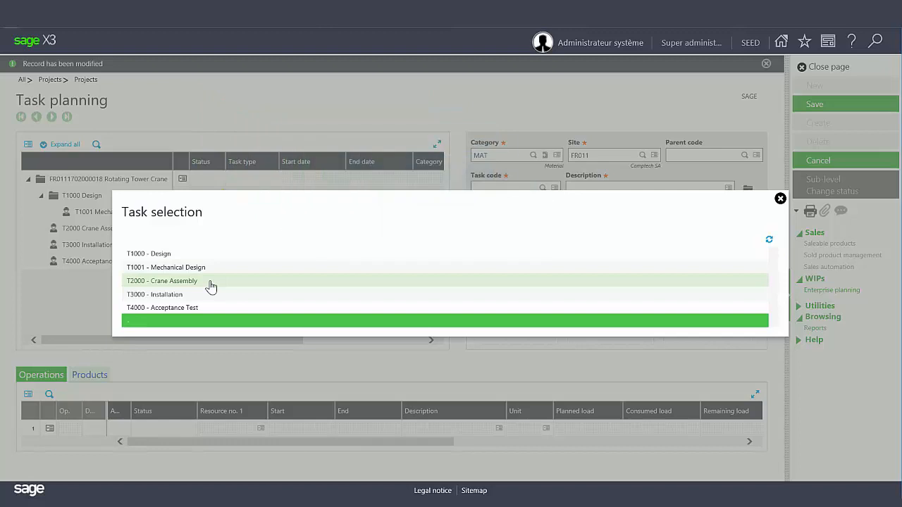
{"action": "left_click", "coordinate": [211, 284]}
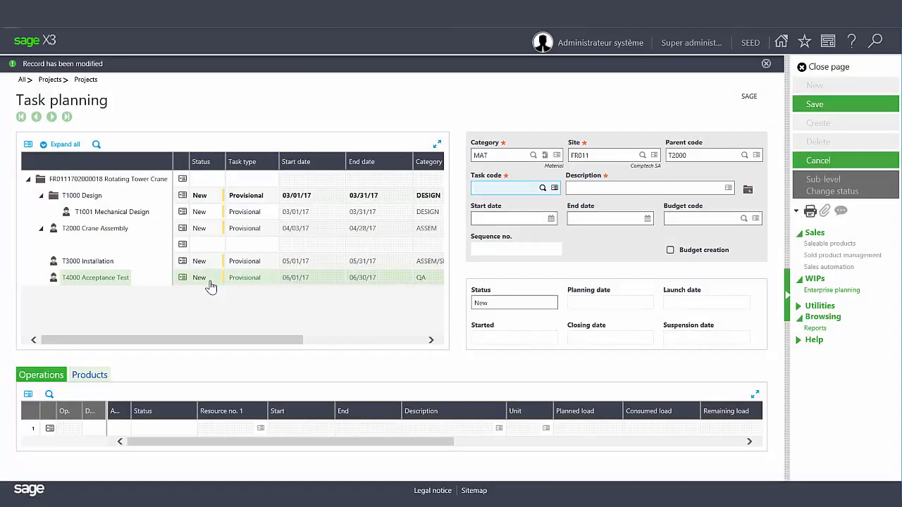
- Give the new material task code T2011, description Mass Element and dates 04/03/17 to 04/28/17, and save it
{"action": "type", "text": "t2011"}
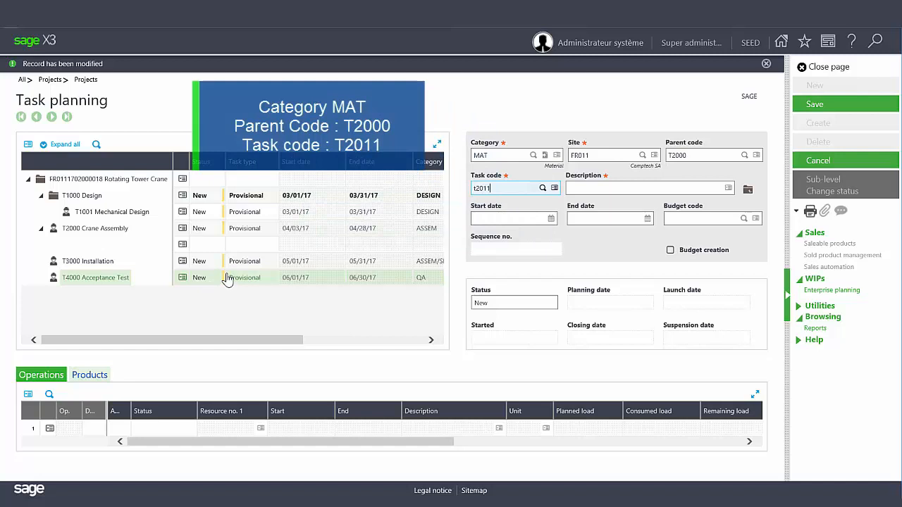
{"action": "key", "text": "Tab"}
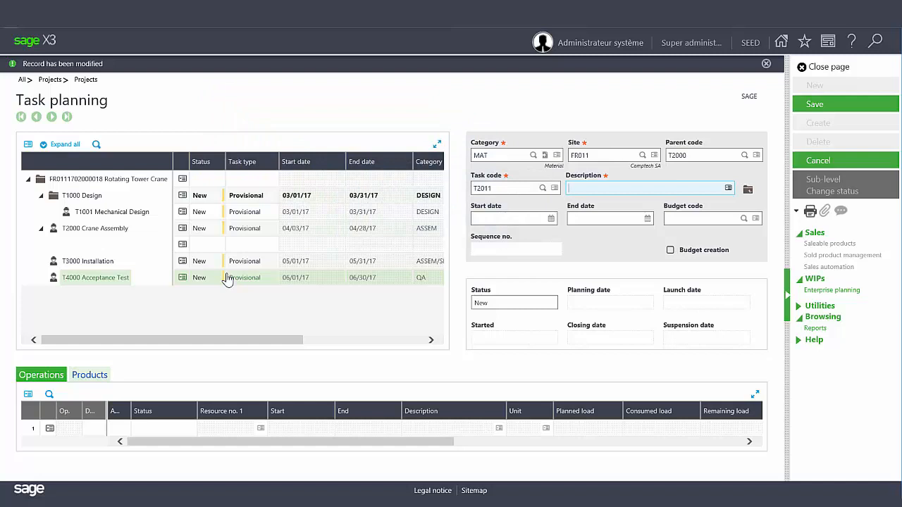
{"action": "type", "text": "Mass Element"}
{"action": "left_click", "coordinate": [551, 219]}
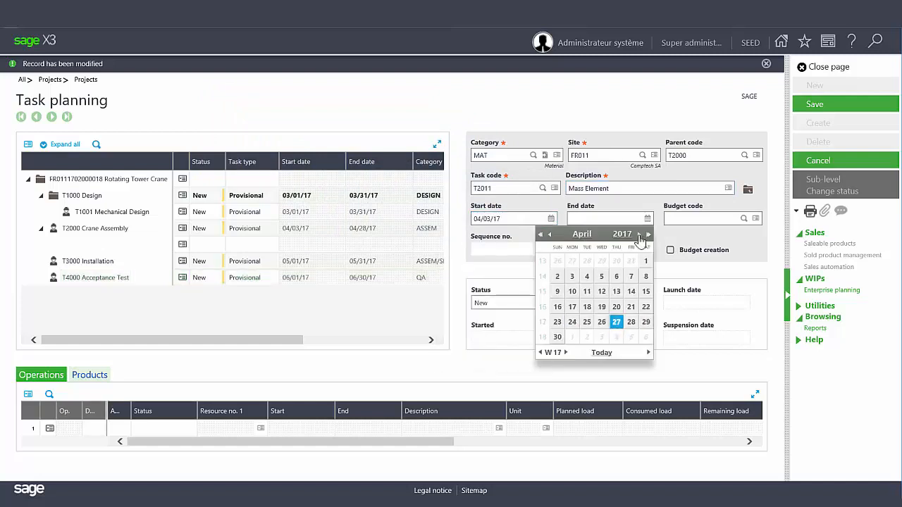
{"action": "left_click", "coordinate": [632, 322]}
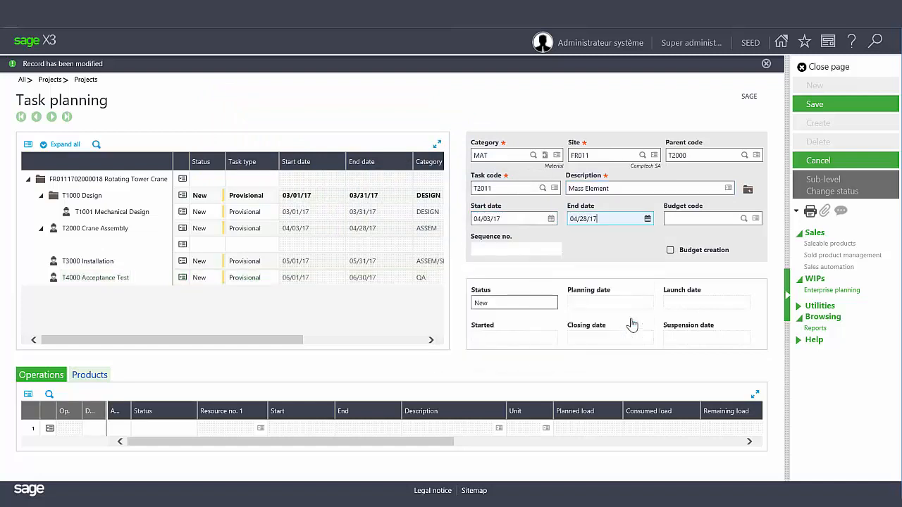
{"action": "left_click", "coordinate": [819, 107]}
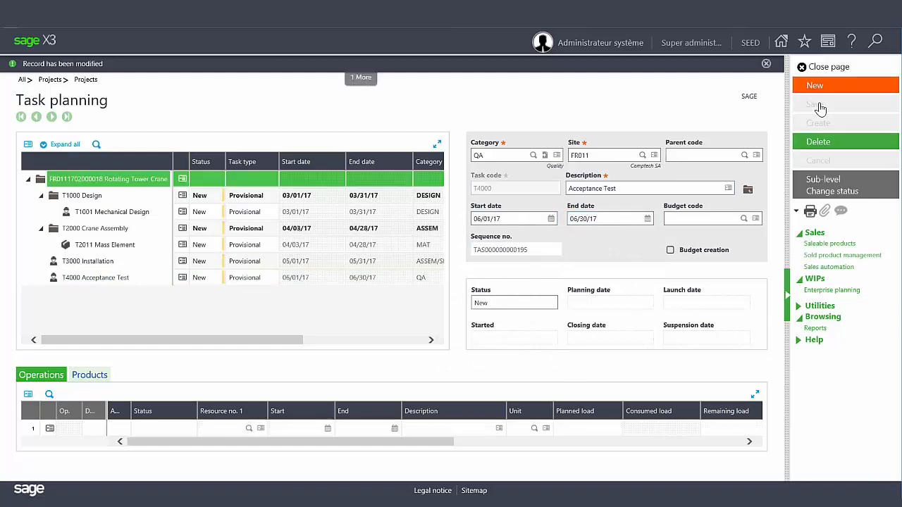
- Start a new ASSEM task under parent T2000 with task code T2041 and description Assembly Work
{"action": "left_click", "coordinate": [812, 85]}
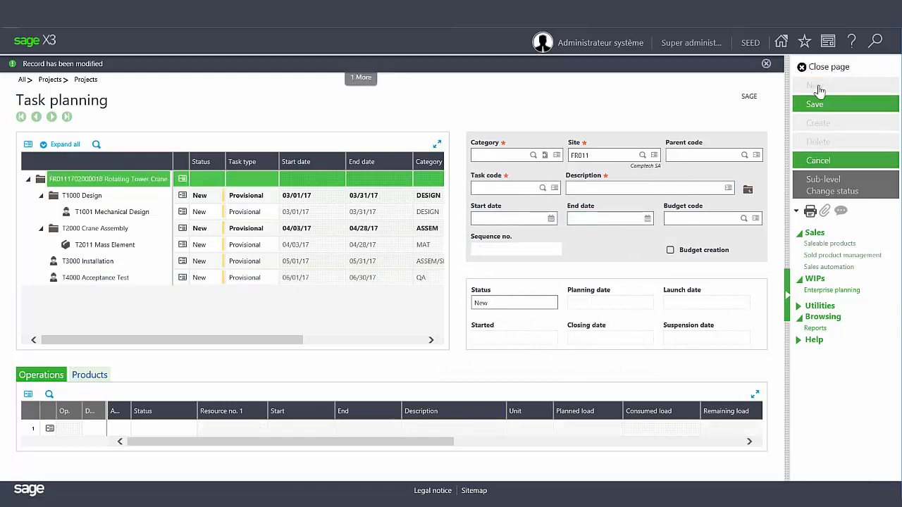
{"action": "left_click", "coordinate": [533, 155]}
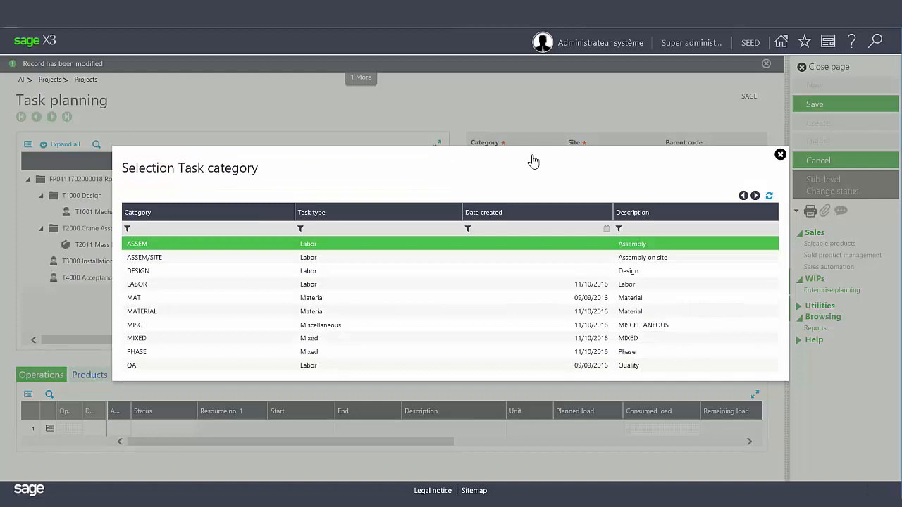
{"action": "left_click", "coordinate": [238, 245]}
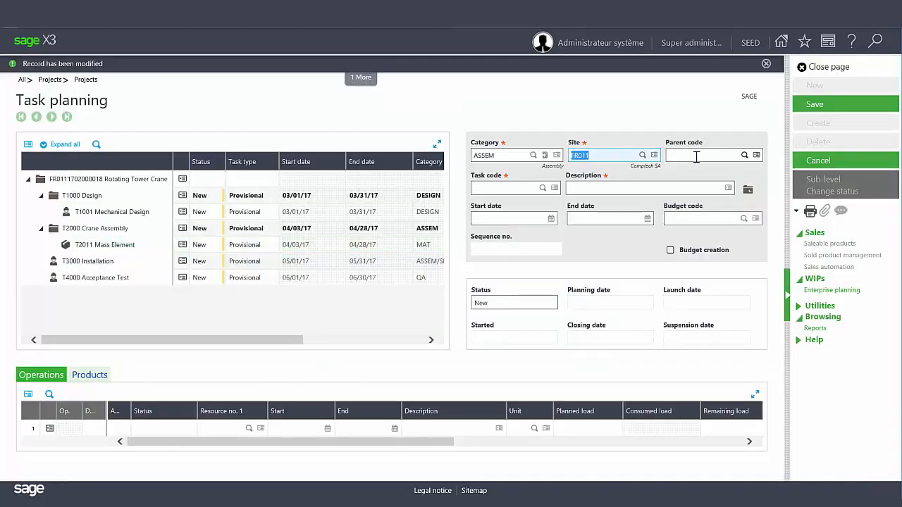
{"action": "left_click", "coordinate": [745, 156]}
{"action": "left_click", "coordinate": [226, 274]}
{"action": "left_click", "coordinate": [526, 188]}
{"action": "type", "text": "T2041"}
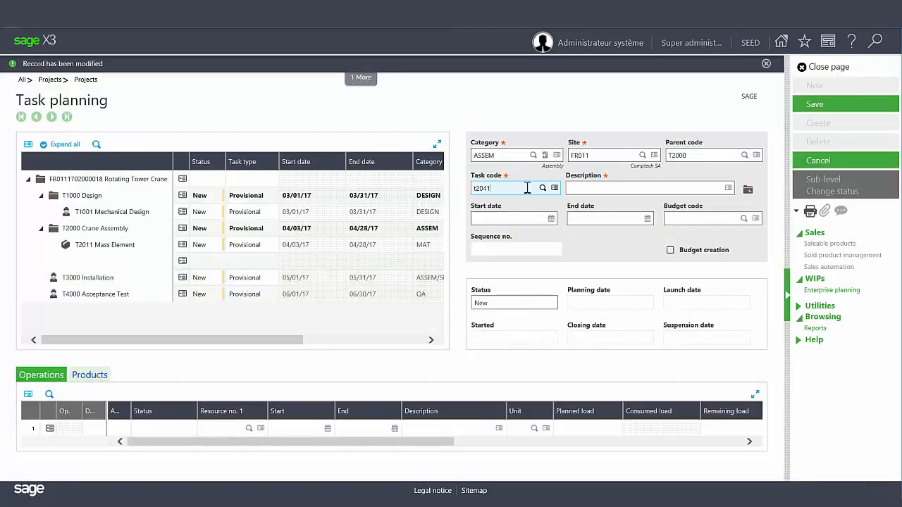
{"action": "key", "text": "Tab"}
{"action": "type", "text": "Assembly Work"}
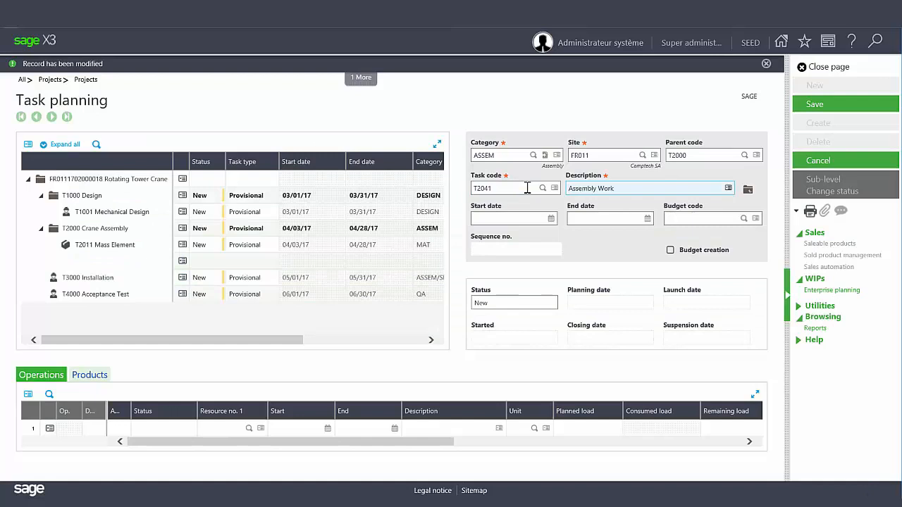
- Set the Assembly Work task's start date to 04/03/17 and end date to 04/28/17, and save it
{"action": "left_click", "coordinate": [550, 219]}
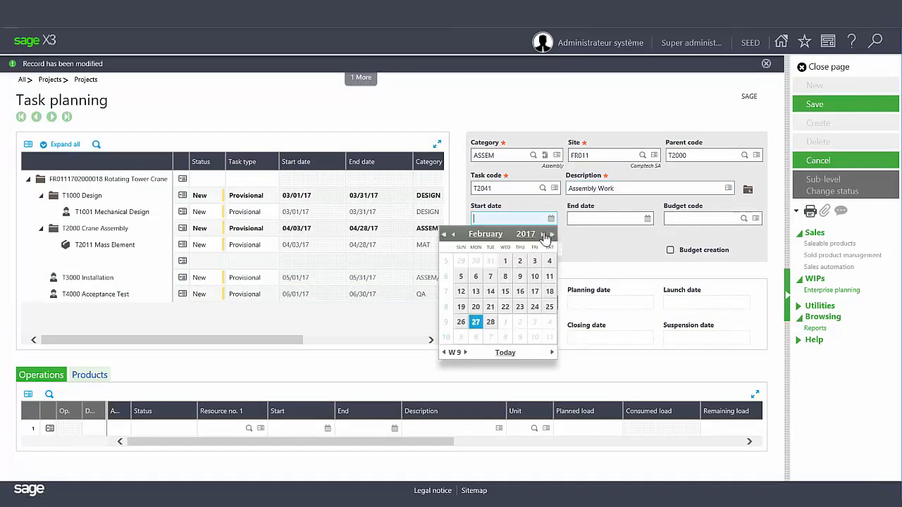
{"action": "left_click", "coordinate": [543, 235]}
{"action": "left_click", "coordinate": [542, 234]}
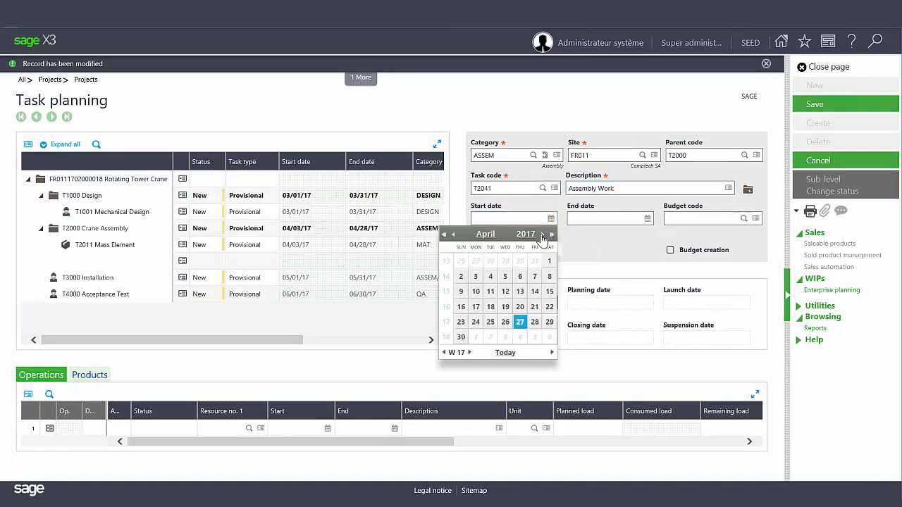
{"action": "left_click", "coordinate": [475, 276]}
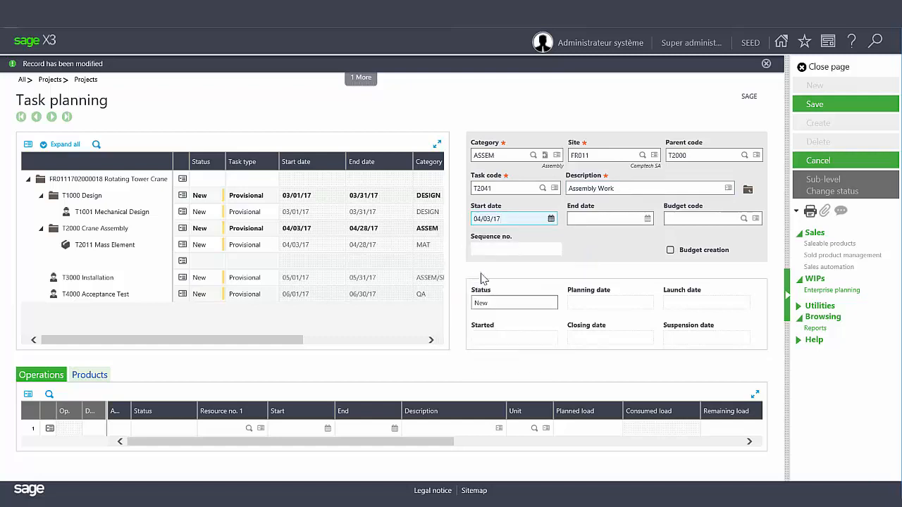
{"action": "left_click", "coordinate": [646, 219]}
{"action": "left_click", "coordinate": [639, 234]}
{"action": "left_click", "coordinate": [639, 234]}
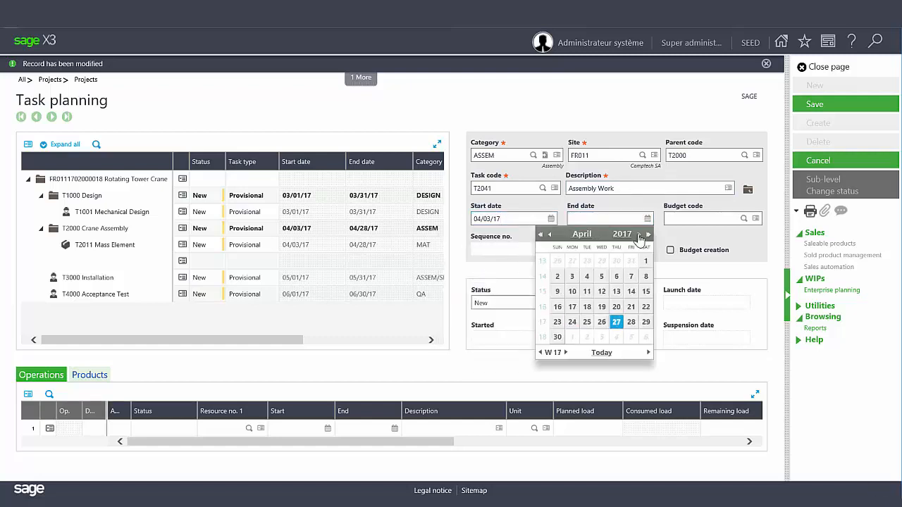
{"action": "left_click", "coordinate": [630, 321]}
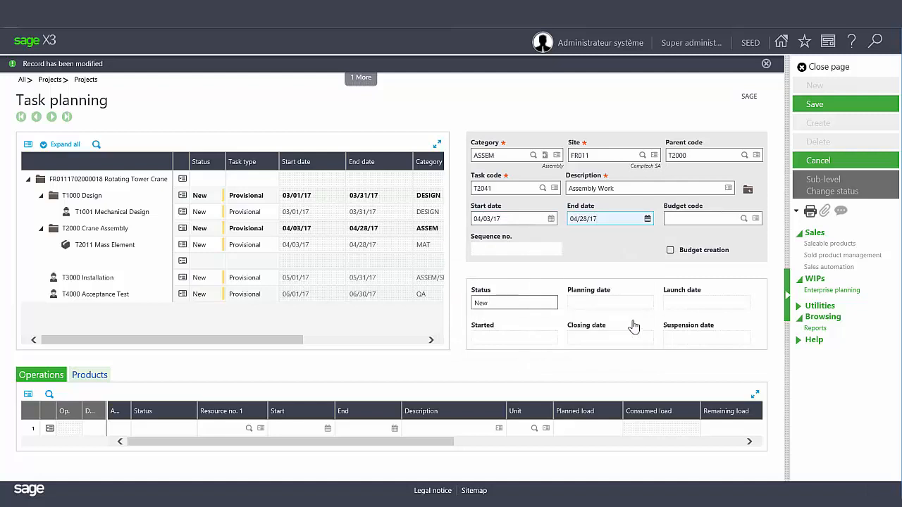
{"action": "left_click", "coordinate": [815, 105]}
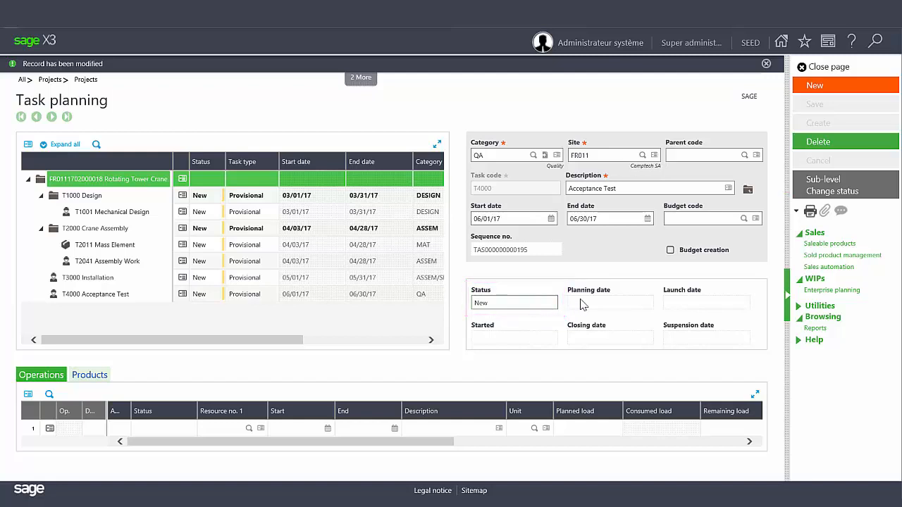
- Open the task planning of the Rotating Tower Crane project and select task T1001 Mechanical Design
{"action": "left_click", "coordinate": [829, 192]}
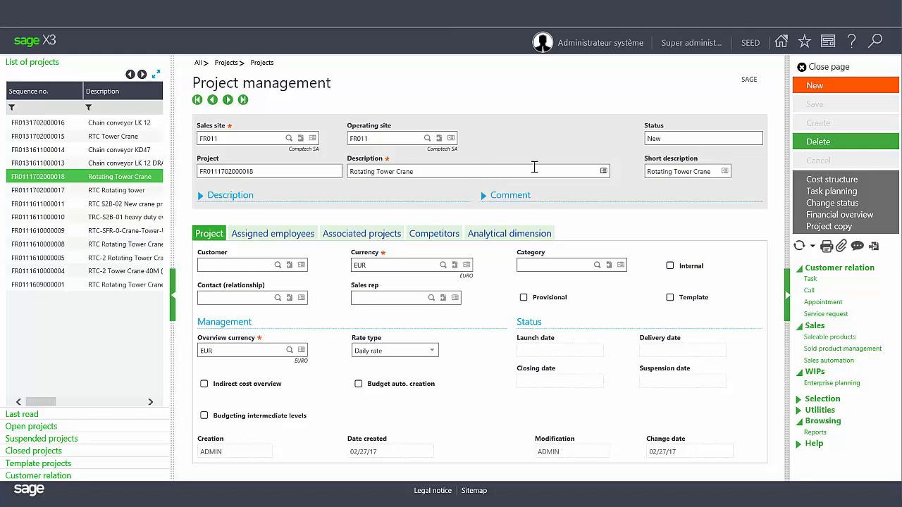
{"action": "left_click", "coordinate": [819, 192]}
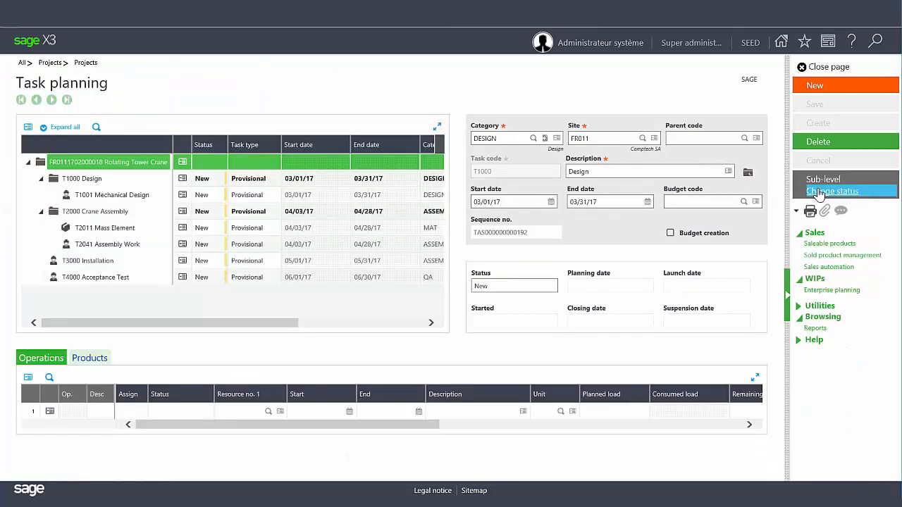
{"action": "left_click", "coordinate": [123, 202]}
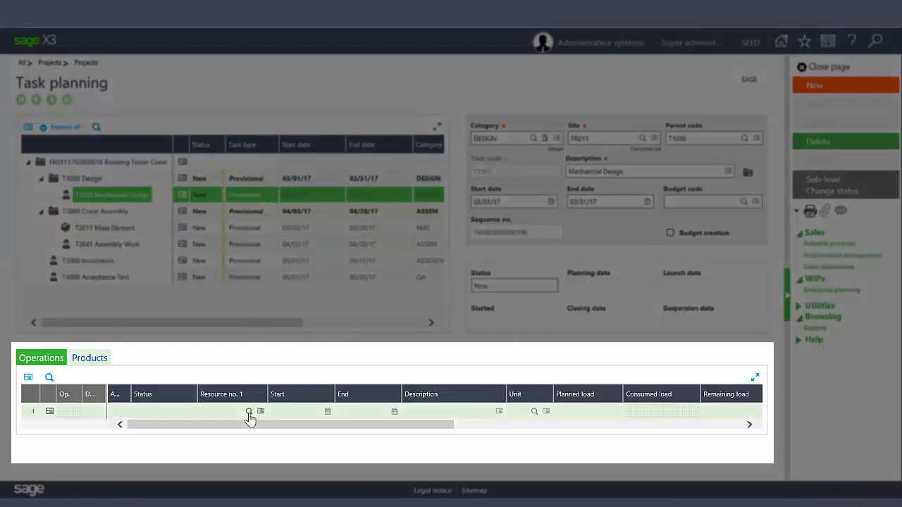
- Add an operation to T1001 with work center LAB001, description Mechanical Design and a planned load of 10 HR, and save it
{"action": "left_click", "coordinate": [248, 414]}
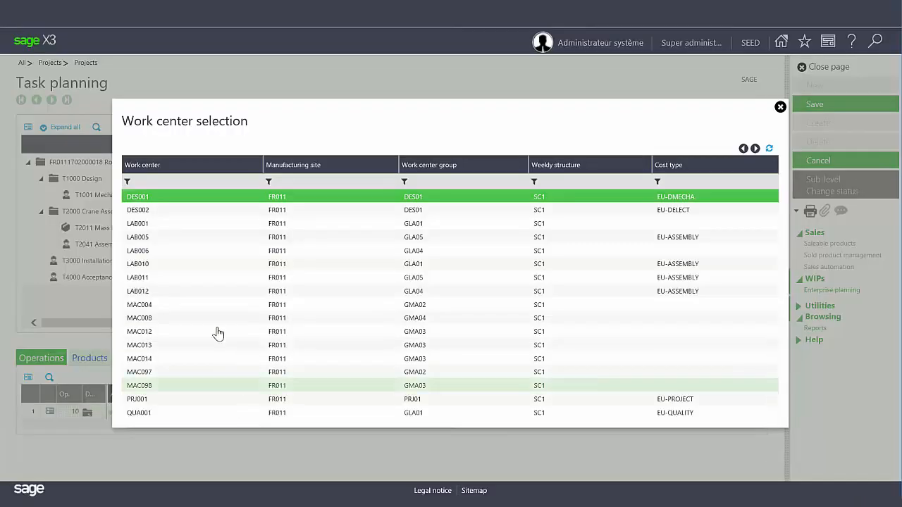
{"action": "left_click", "coordinate": [184, 225]}
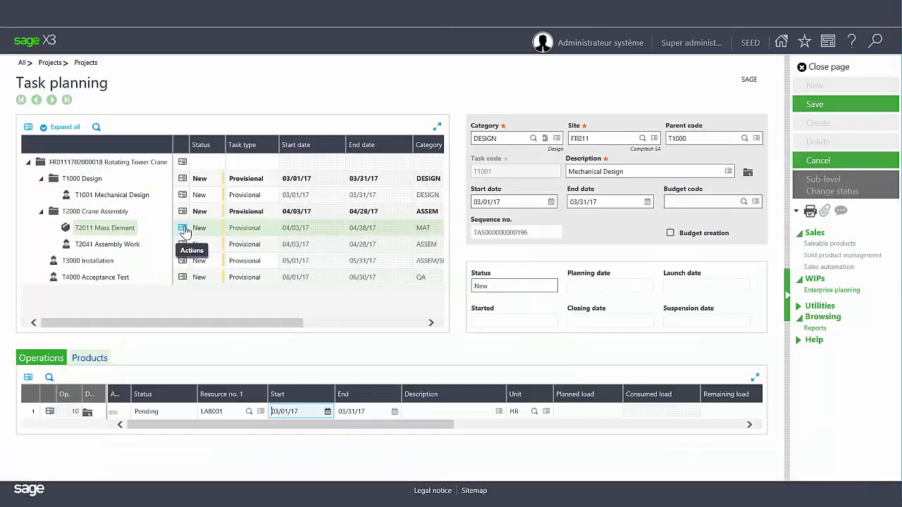
{"action": "left_click", "coordinate": [416, 411]}
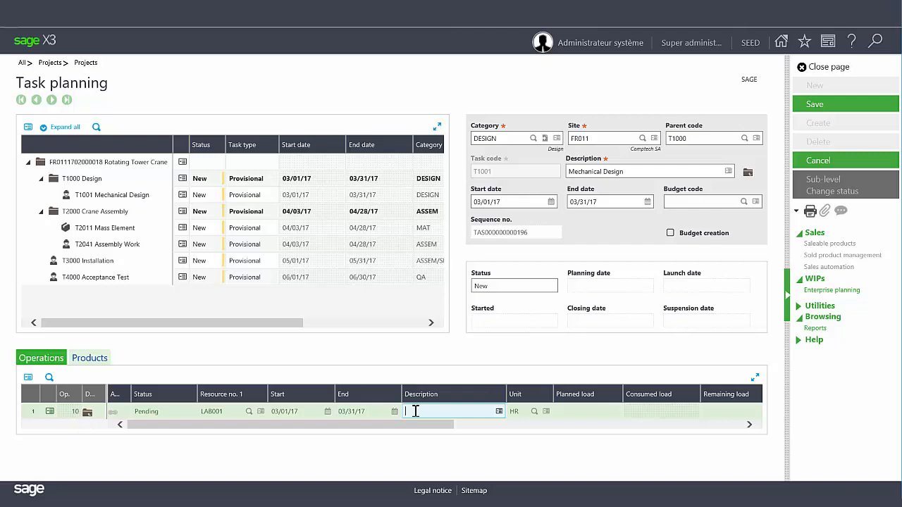
{"action": "type", "text": "Mechanical Design"}
{"action": "key", "text": "Tab"}
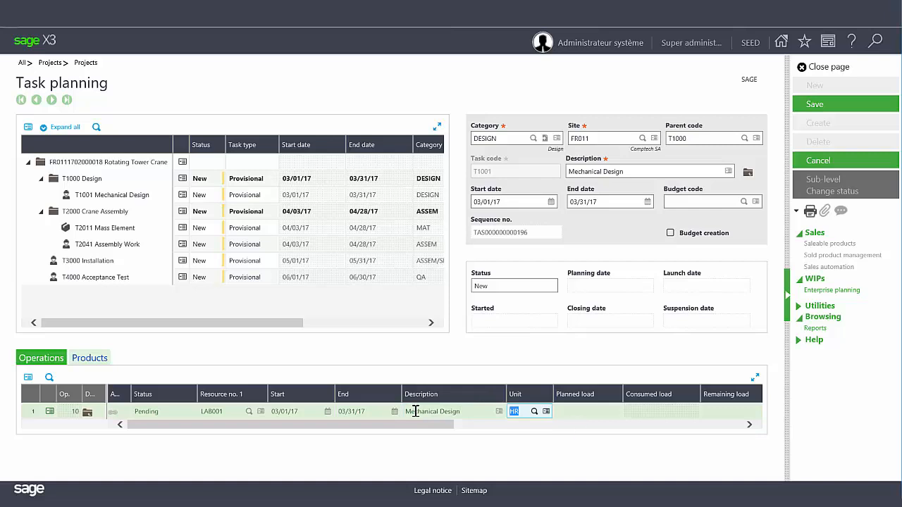
{"action": "key", "text": "Tab"}
{"action": "type", "text": "10"}
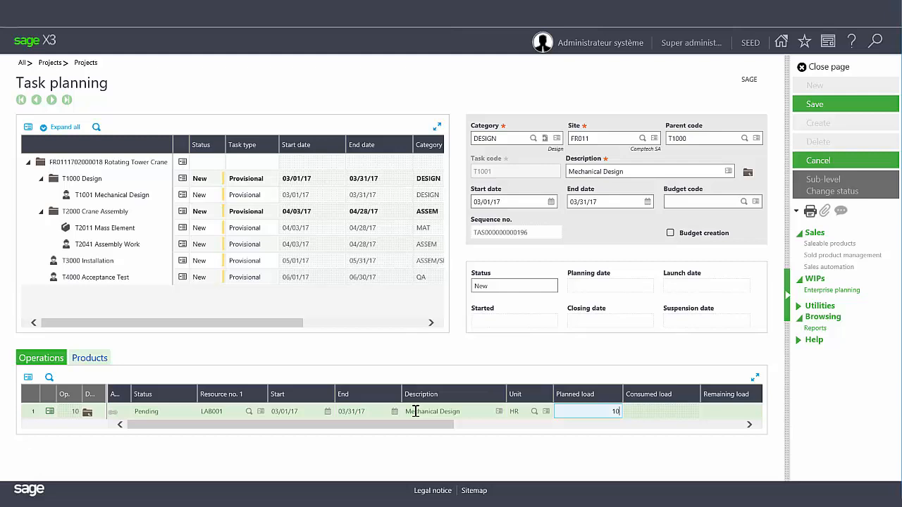
{"action": "key", "text": "ctrl+s"}
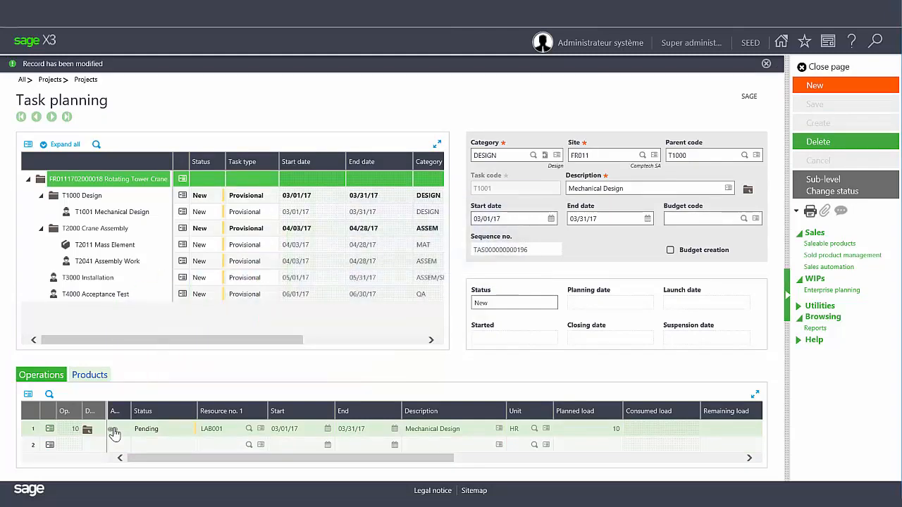
- Open the detail of the Mechanical Design operation on task T1001 and assign employee USR09 to it
{"action": "left_click", "coordinate": [112, 431]}
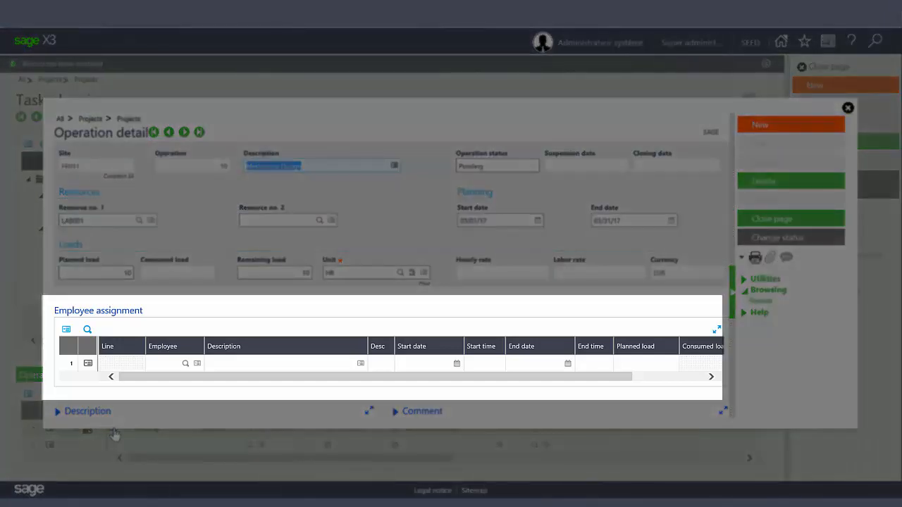
{"action": "left_click", "coordinate": [182, 367]}
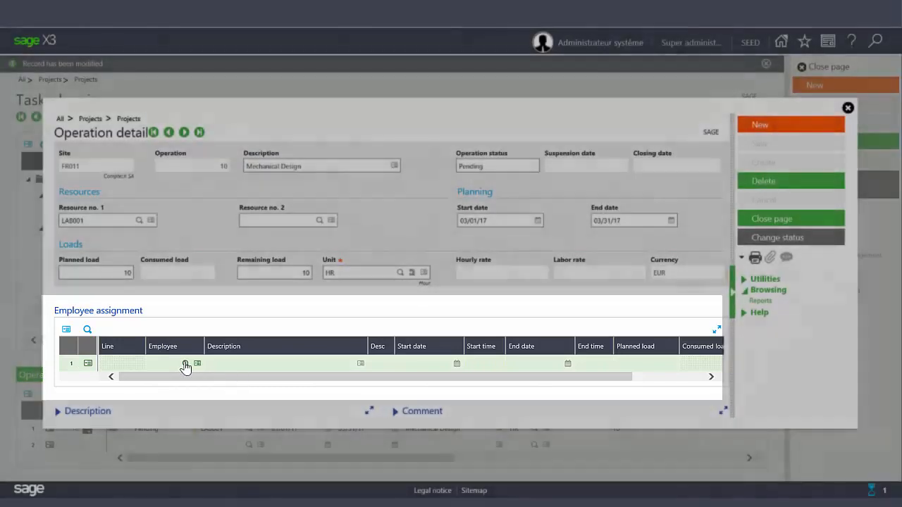
{"action": "left_click", "coordinate": [185, 364]}
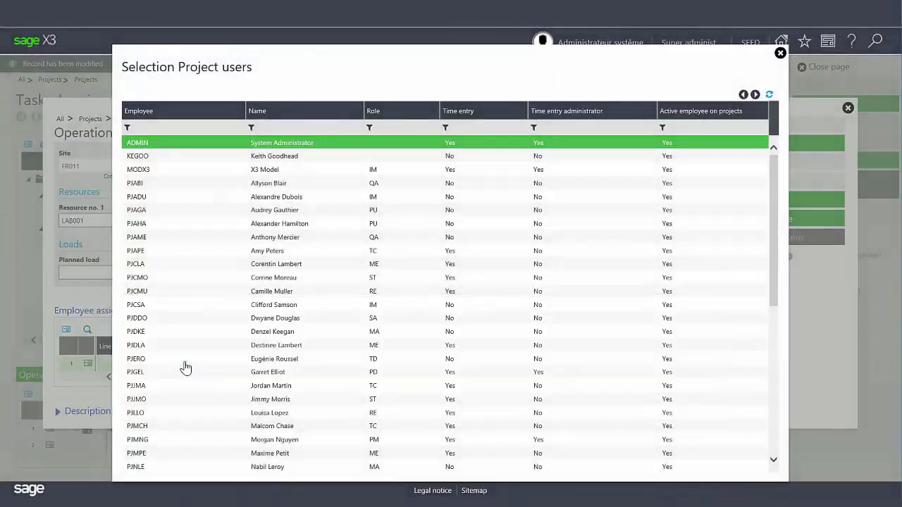
{"action": "scroll", "coordinate": [185, 367], "scroll_direction": "down", "scroll_amount": 8}
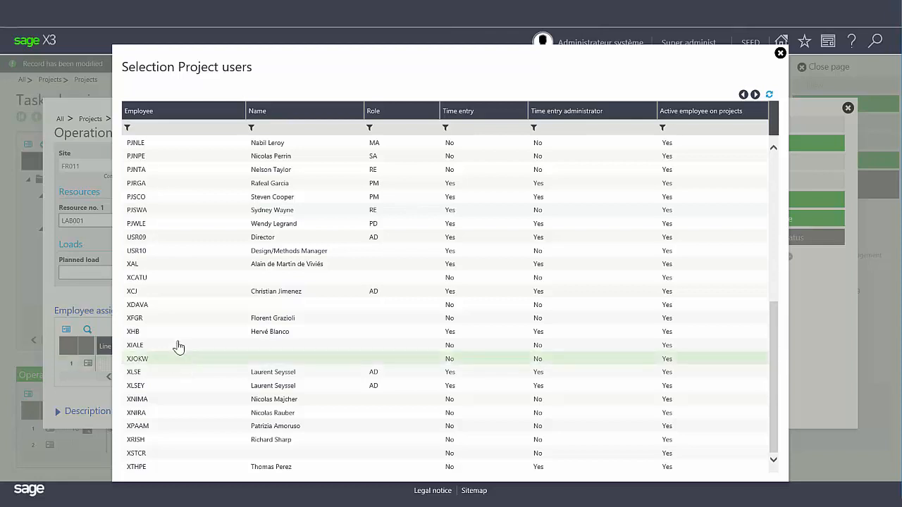
{"action": "left_click", "coordinate": [180, 243]}
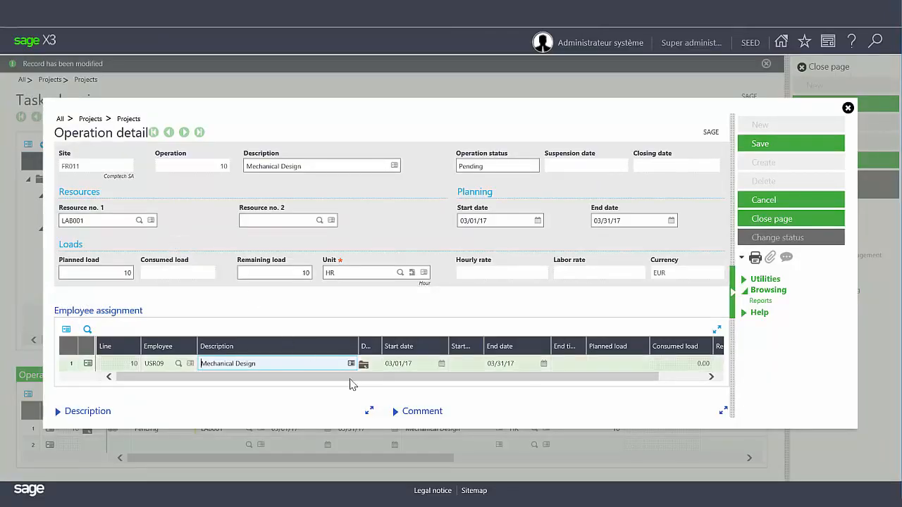
- Set the employee assignment's planned load to 10, then save the operation detail and the task planning
{"action": "left_click", "coordinate": [603, 364]}
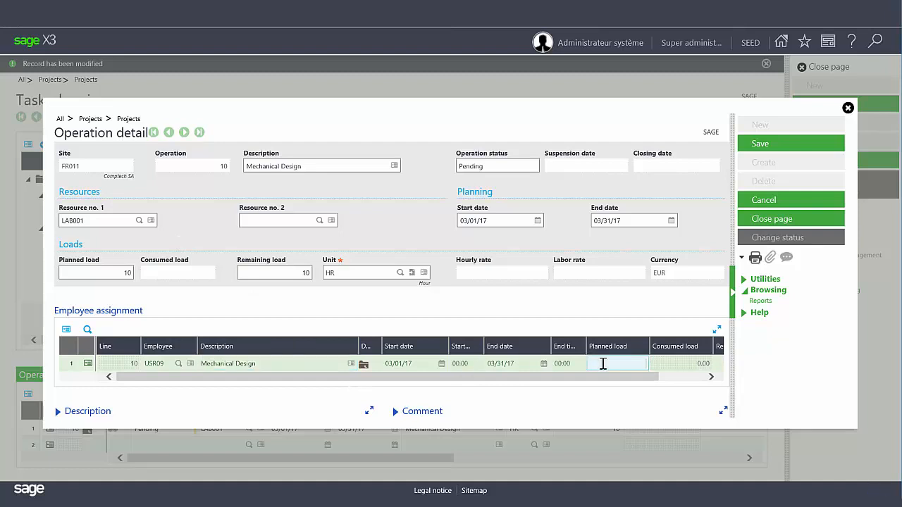
{"action": "type", "text": "10"}
{"action": "left_click", "coordinate": [766, 147]}
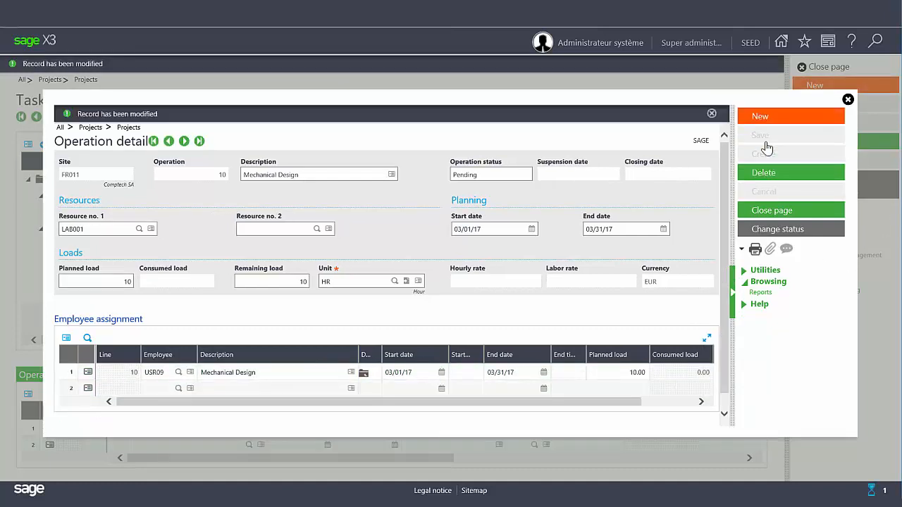
{"action": "left_click", "coordinate": [848, 100]}
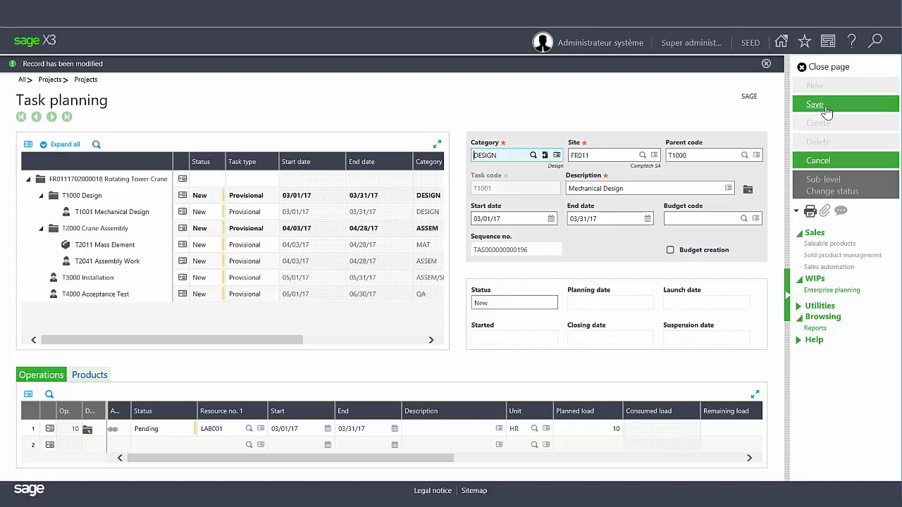
{"action": "left_click", "coordinate": [827, 111]}
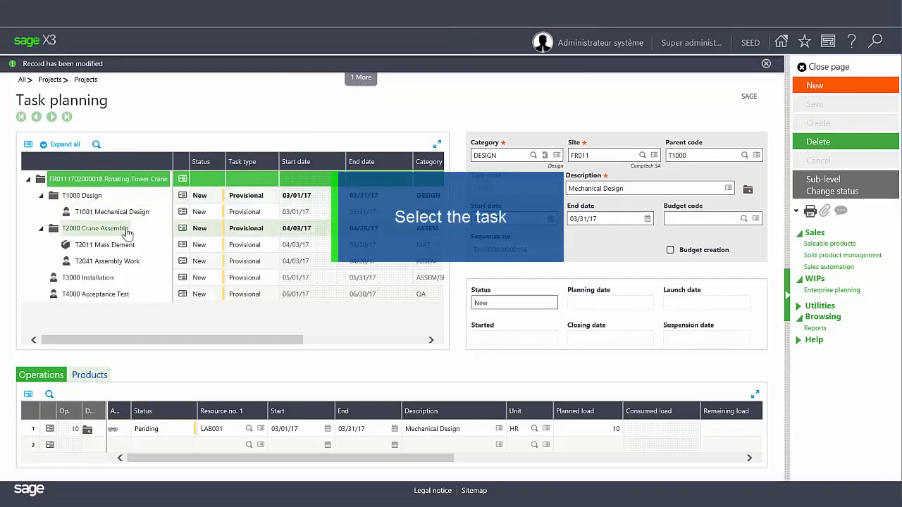
- Add product COM102 to task T2011 Mass Element with a quantity of 1 UN
{"action": "left_click", "coordinate": [106, 246]}
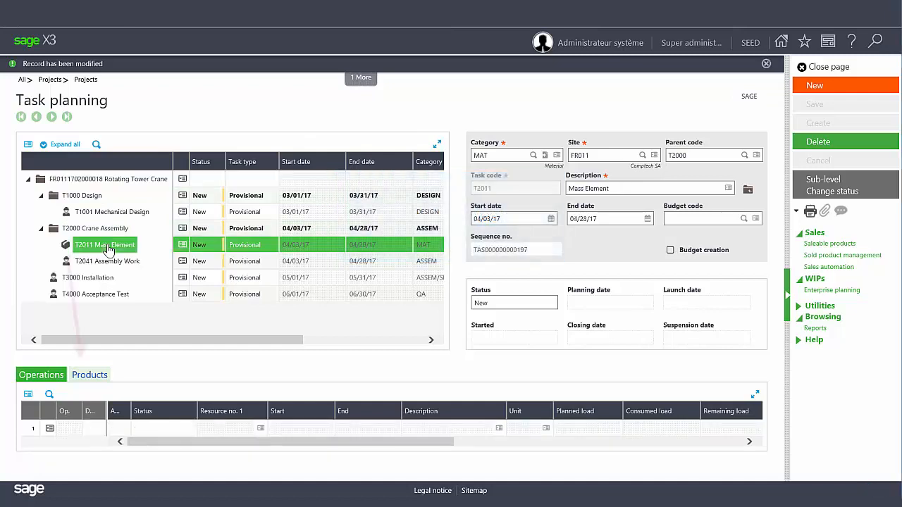
{"action": "left_click", "coordinate": [97, 377]}
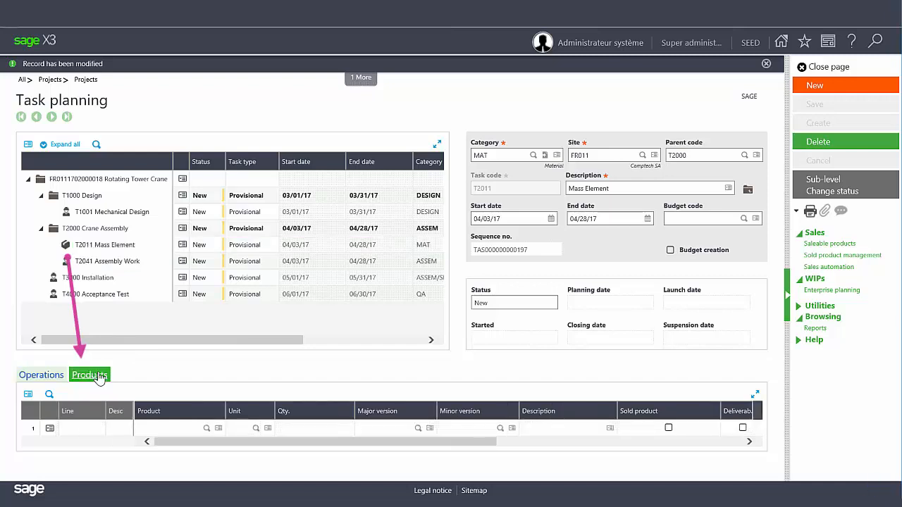
{"action": "left_click", "coordinate": [185, 429]}
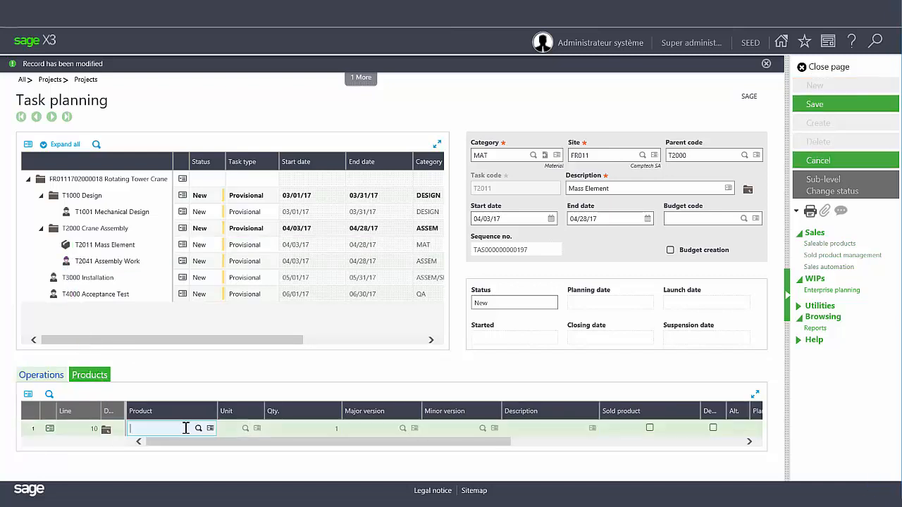
{"action": "type", "text": "COM102"}
{"action": "key", "text": "Tab"}
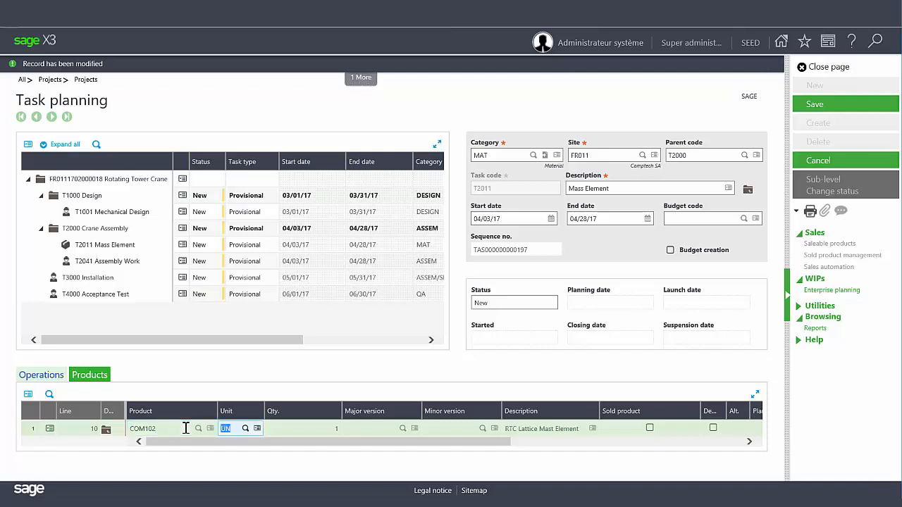
{"action": "key", "text": "Tab"}
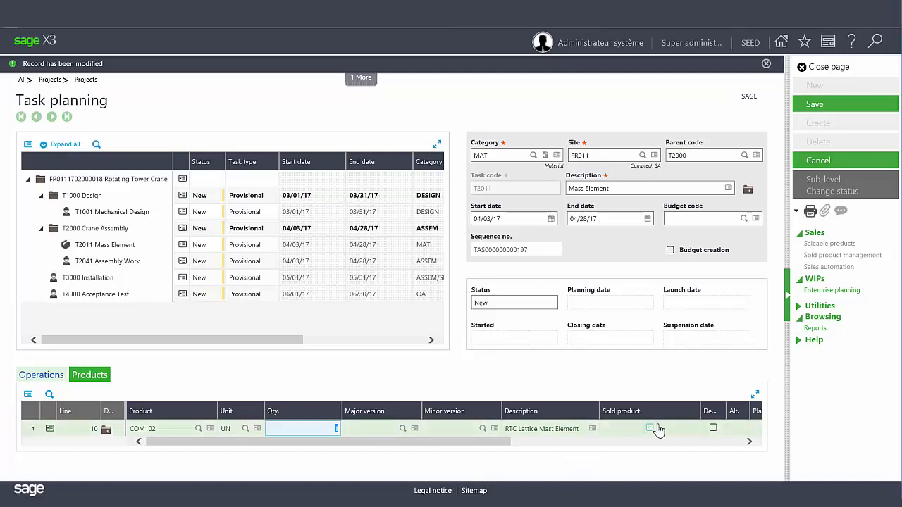
- Mark the COM102 product line as deliverable, save the task and close the task planning
{"action": "left_click", "coordinate": [712, 428]}
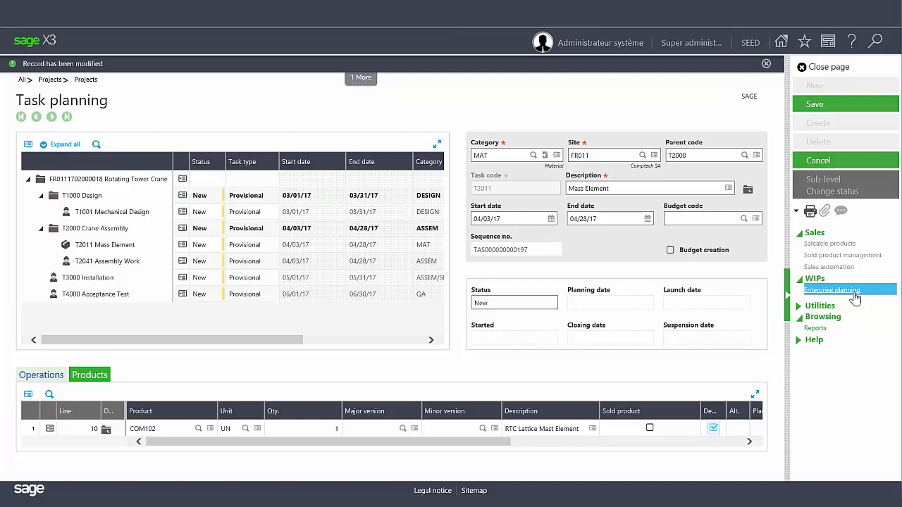
{"action": "left_click", "coordinate": [823, 107]}
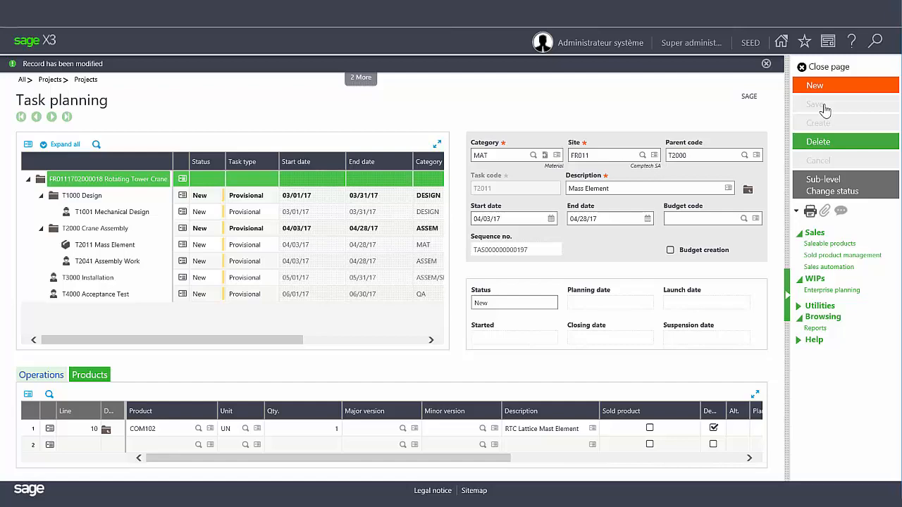
{"action": "left_click", "coordinate": [828, 69]}
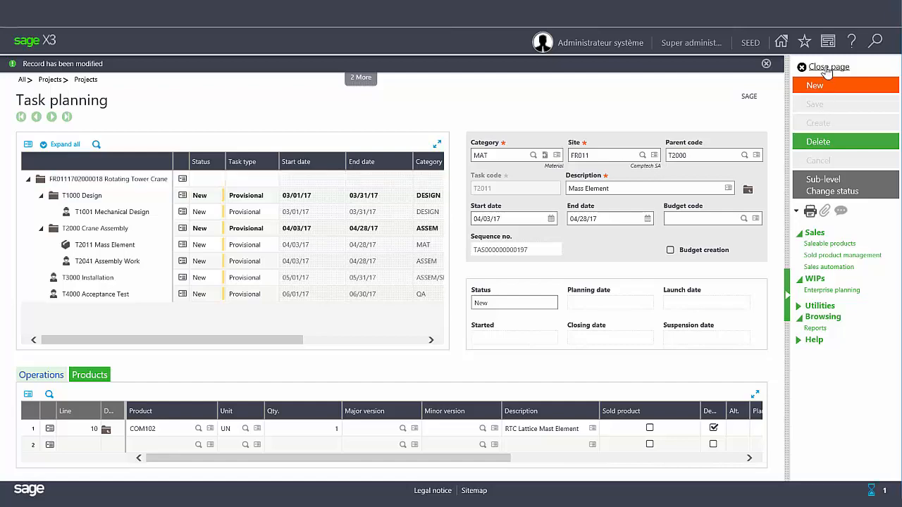